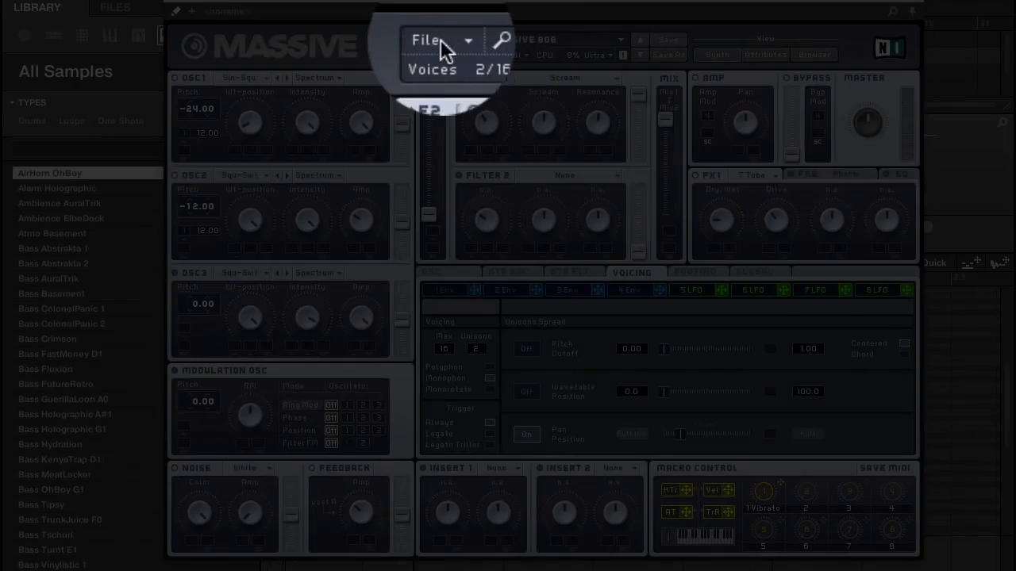
Create a new sound and set oscillator 1 to the Sin-Square wavetable with a low wavetable position and pitch -24.00.
{"action": "left_click", "coordinate": [432, 39]}
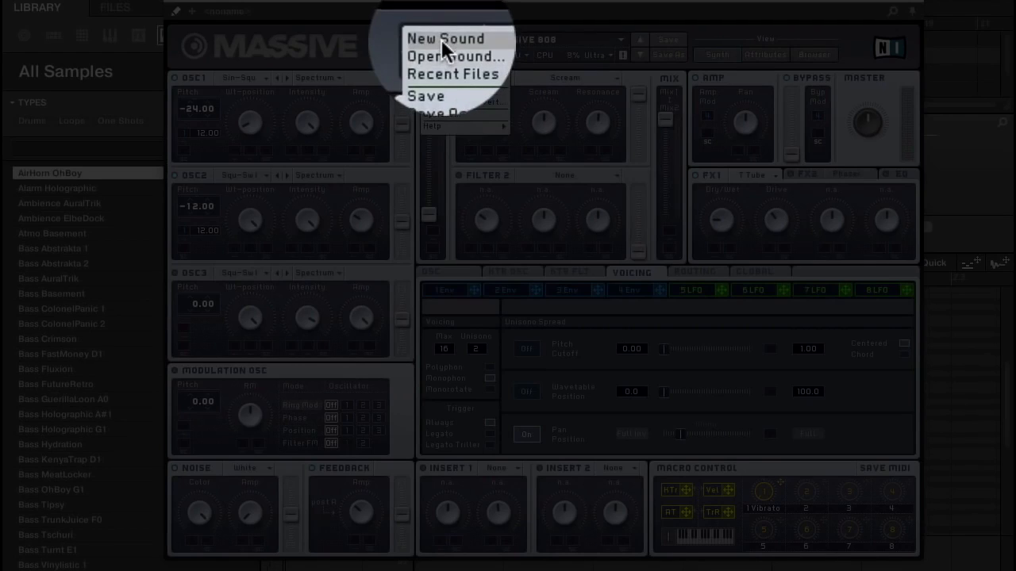
{"action": "left_click", "coordinate": [441, 40]}
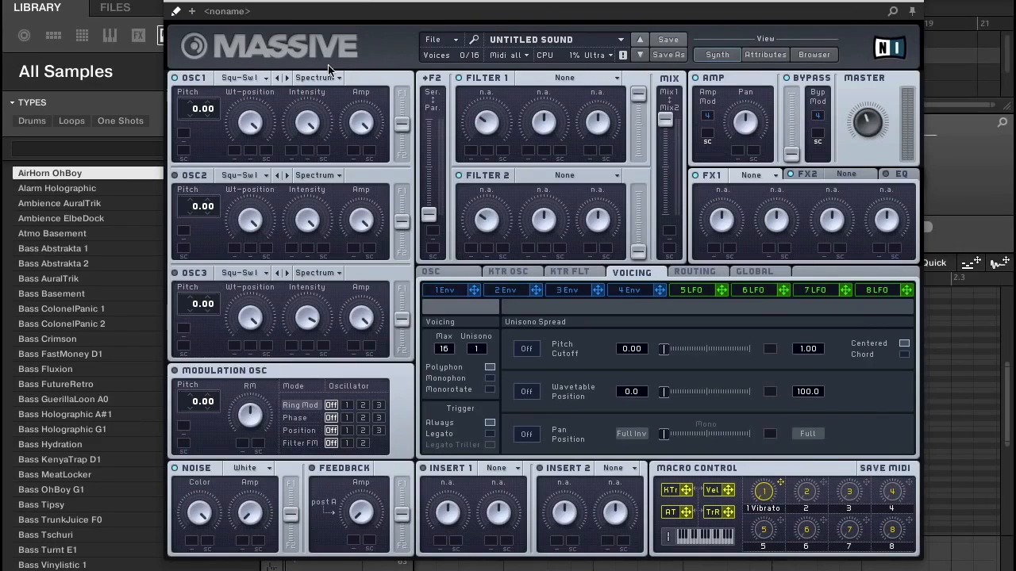
{"action": "left_click", "coordinate": [251, 78]}
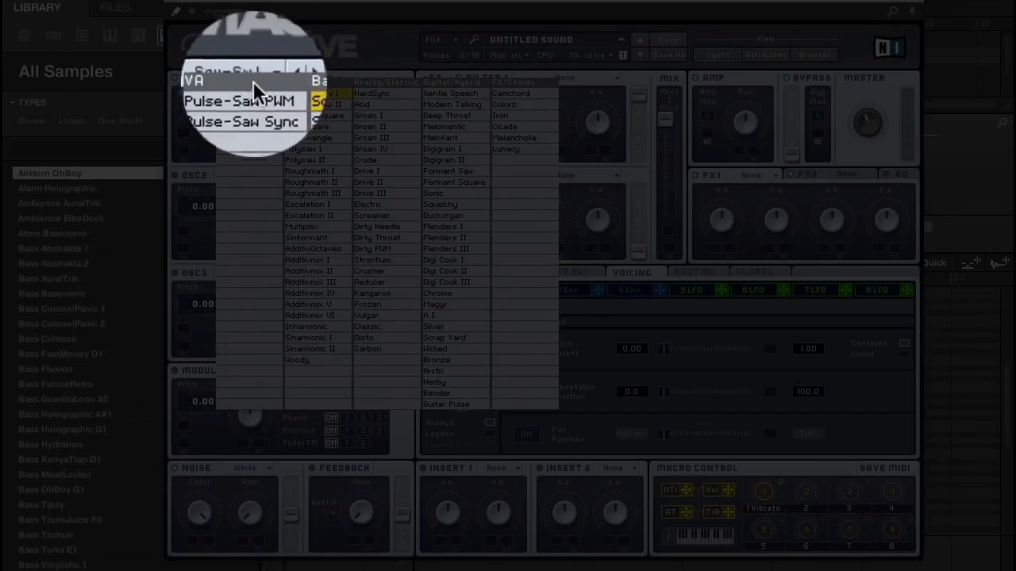
{"action": "left_click", "coordinate": [308, 125]}
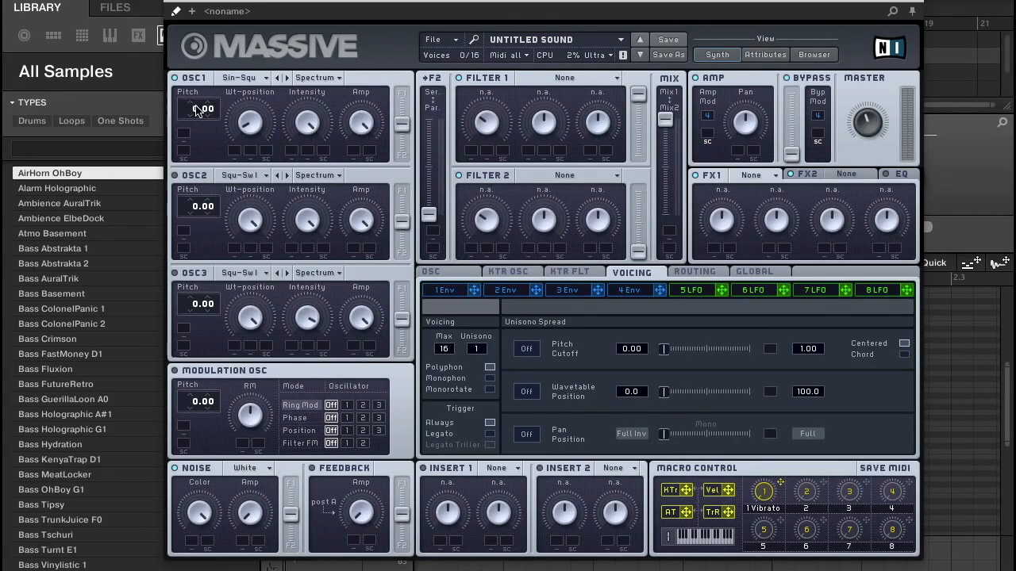
{"action": "left_click_drag", "start_coordinate": [198, 114], "coordinate": [203, 149]}
Enable oscillator 2 with pitch -12.00 and set the feedback amp to about a third.
{"action": "left_click", "coordinate": [176, 176]}
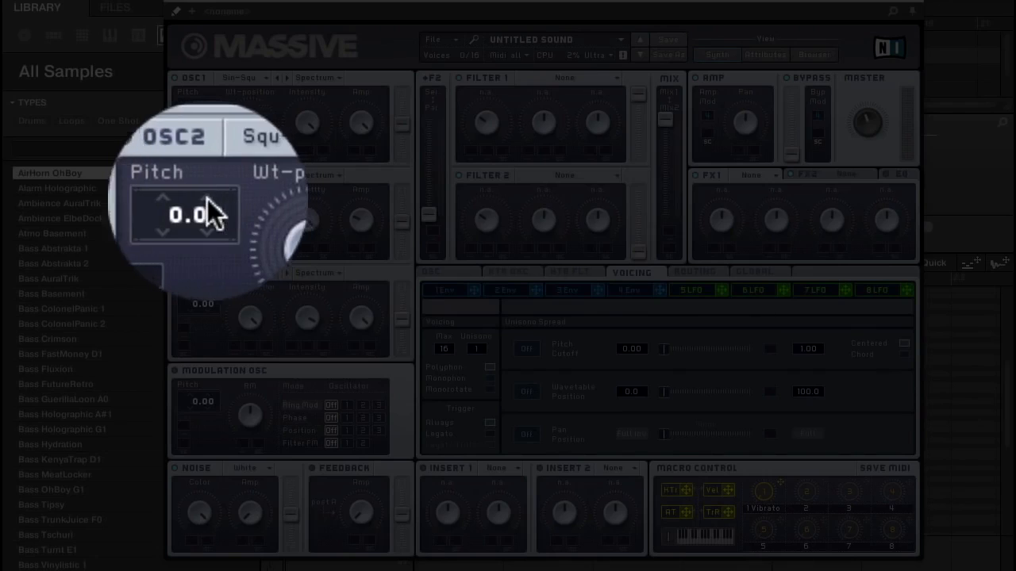
{"action": "left_click_drag", "start_coordinate": [196, 205], "coordinate": [199, 222]}
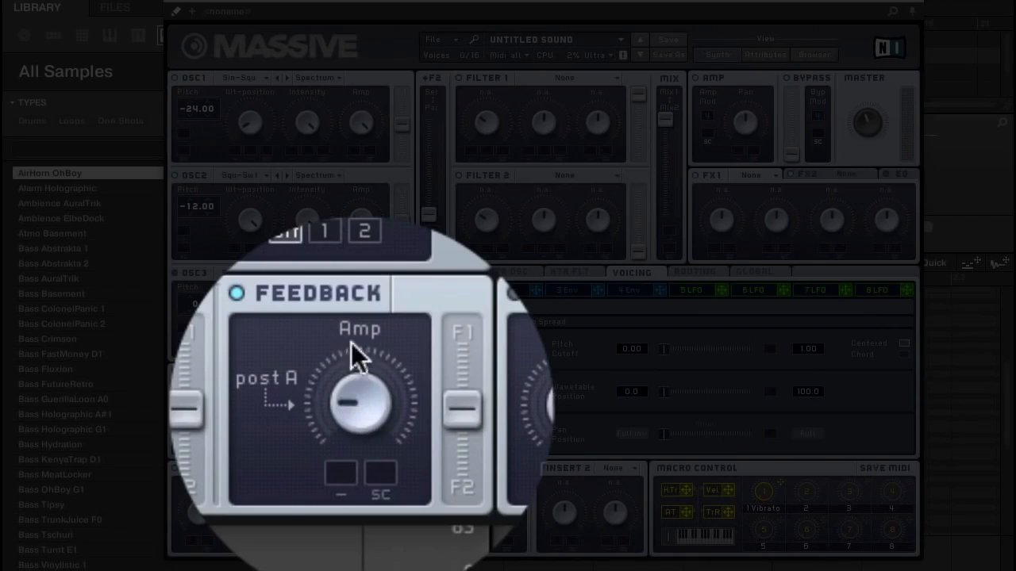
{"action": "left_click_drag", "start_coordinate": [351, 342], "coordinate": [350, 472]}
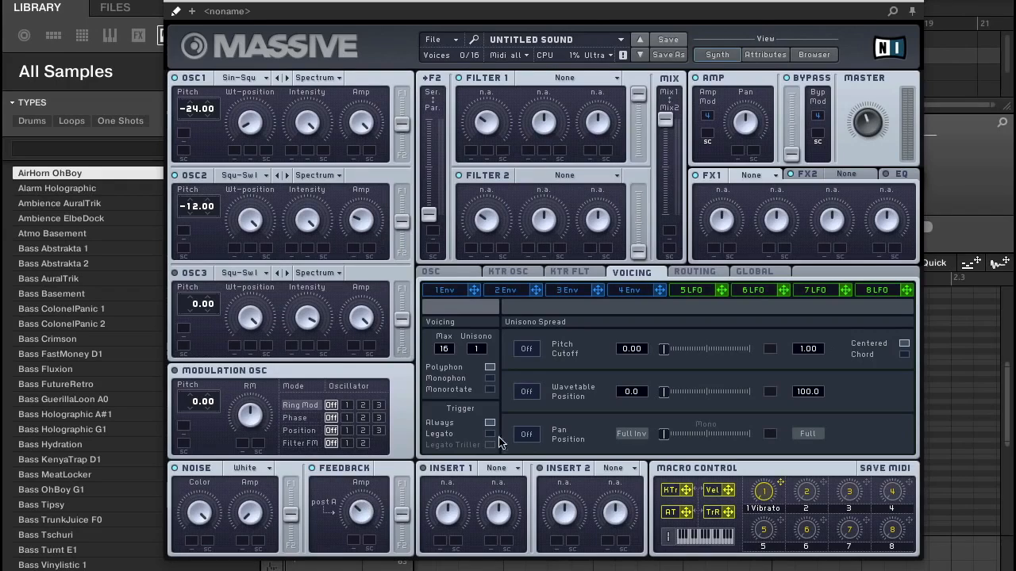
Load the Tele Tube effect in FX1 and reduce its dry/wet amount to about a third.
{"action": "left_click", "coordinate": [760, 177]}
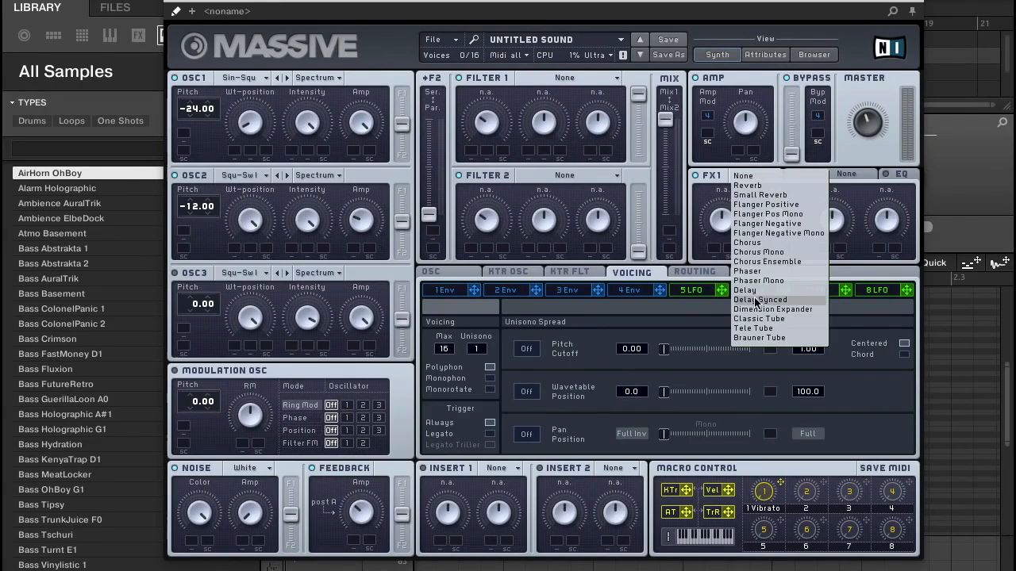
{"action": "left_click", "coordinate": [764, 328]}
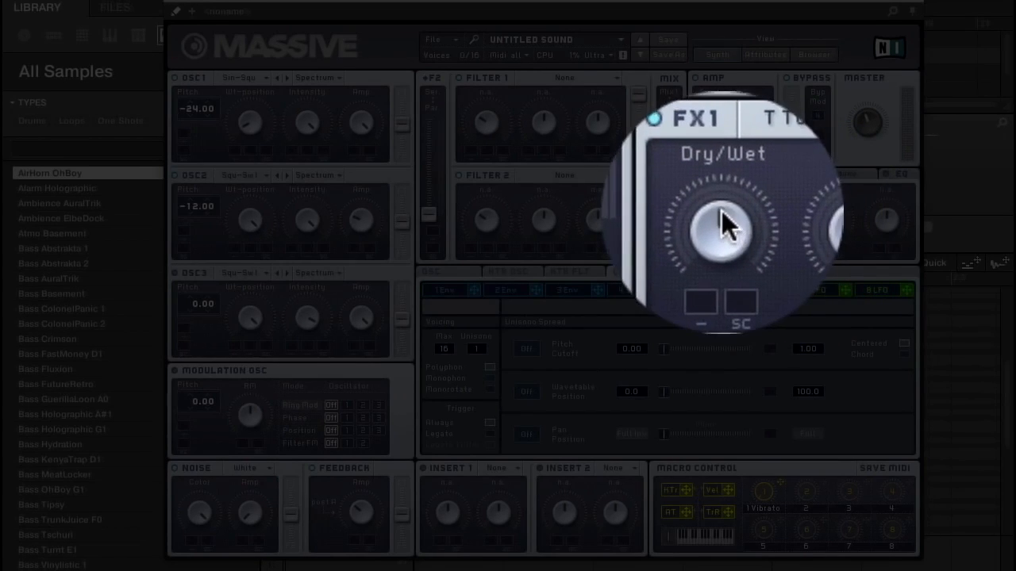
{"action": "left_click_drag", "start_coordinate": [721, 211], "coordinate": [727, 234]}
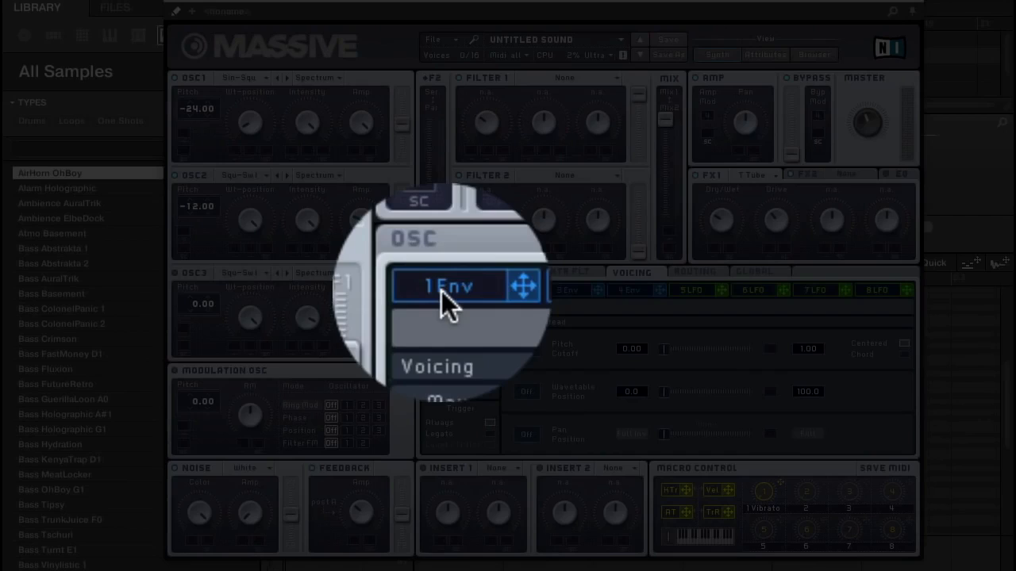
Assign envelope 1 to the pitch of oscillators 1 and 2 with a modulation amount of 12.00 each.
{"action": "left_click", "coordinate": [442, 292]}
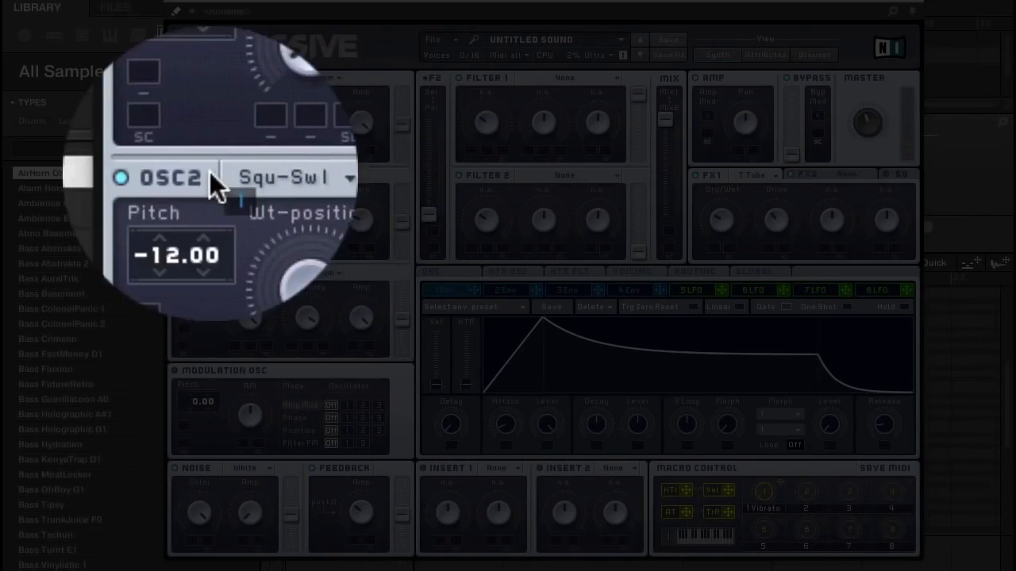
{"action": "left_click_drag", "start_coordinate": [184, 129], "coordinate": [213, 114]}
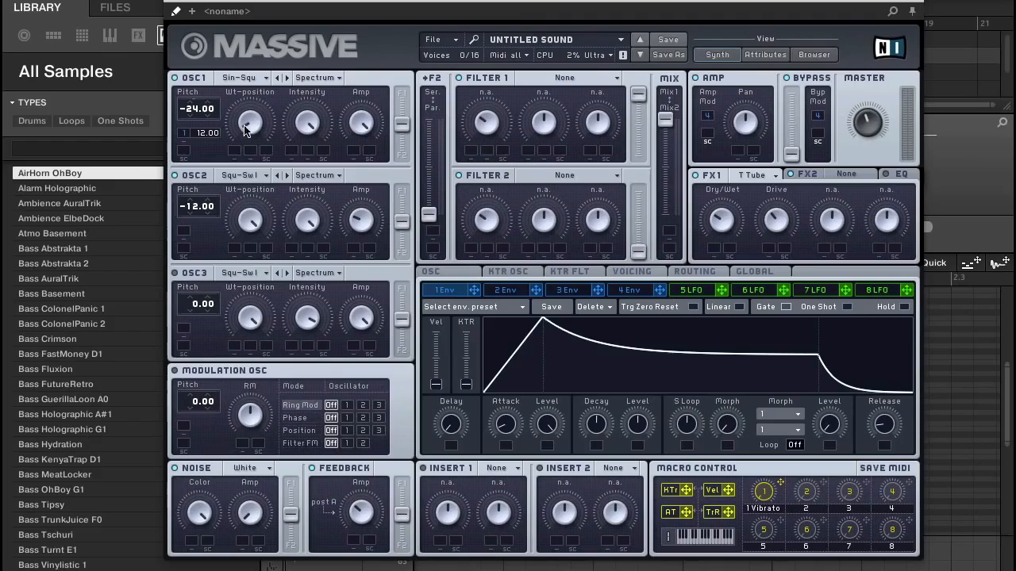
{"action": "left_click_drag", "start_coordinate": [474, 290], "coordinate": [211, 212]}
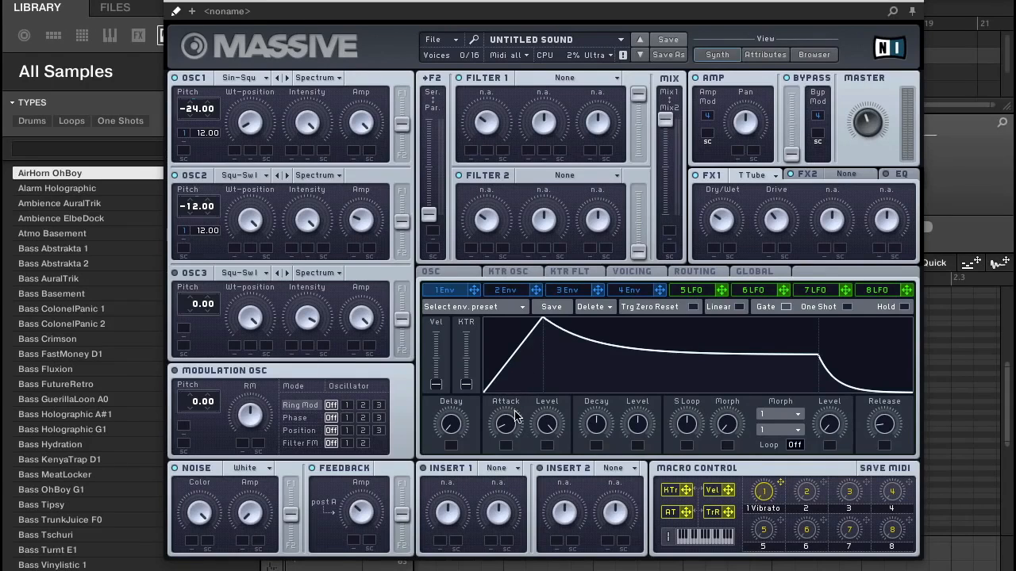
Shape envelope 1 with a shorter attack, decay level at zero, and a shorter decay.
{"action": "left_click_drag", "start_coordinate": [508, 426], "coordinate": [509, 427]}
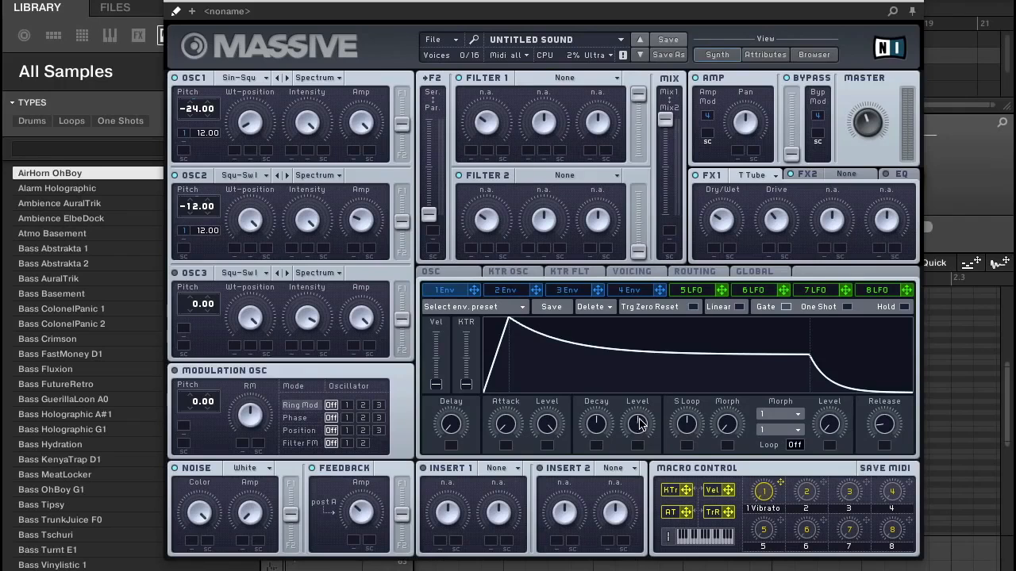
{"action": "left_click_drag", "start_coordinate": [636, 419], "coordinate": [634, 520]}
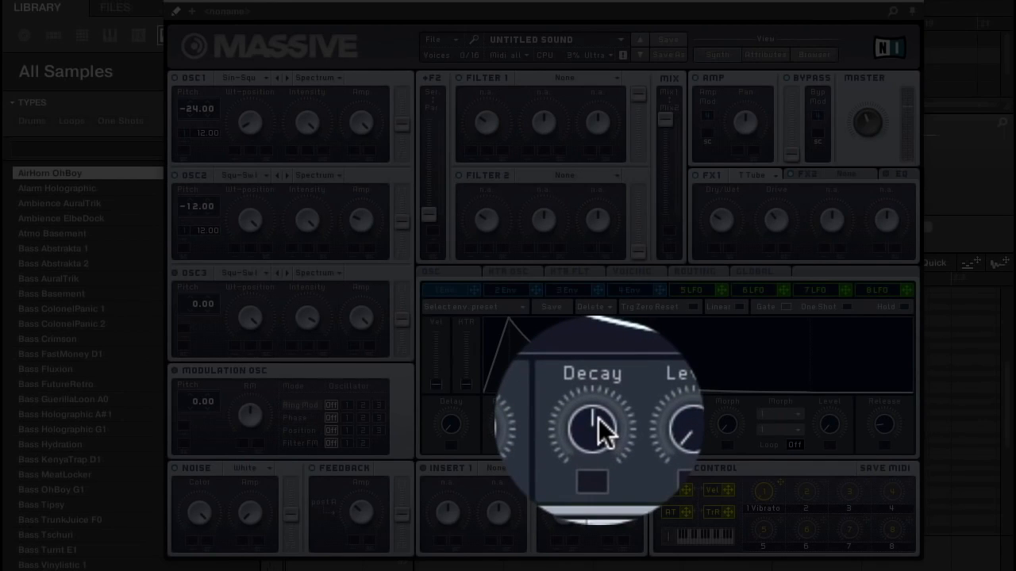
{"action": "left_click_drag", "start_coordinate": [597, 419], "coordinate": [595, 439]}
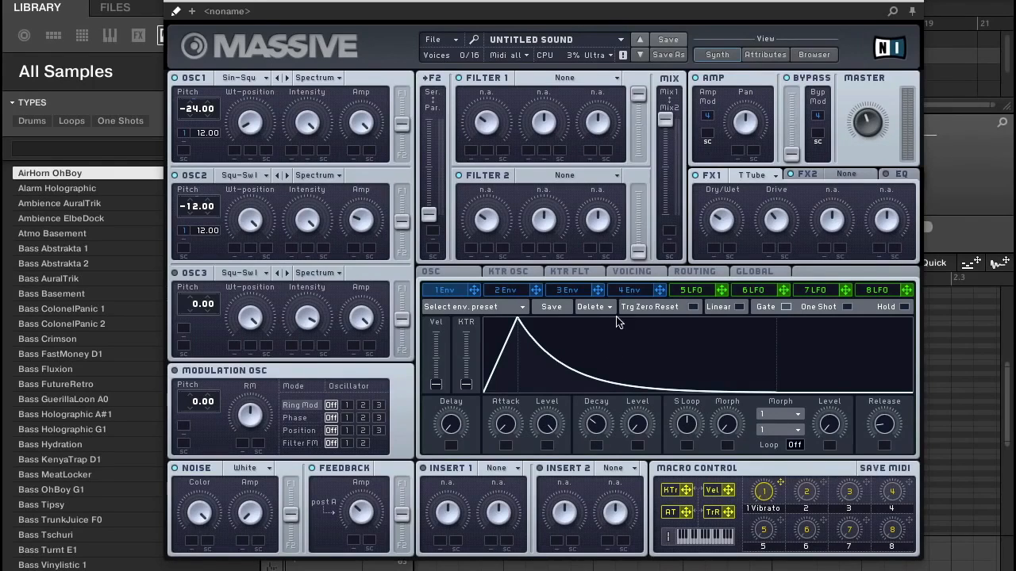
Shape envelope 4 with a shorter attack, decay level at about half, and a longer release.
{"action": "left_click", "coordinate": [625, 292]}
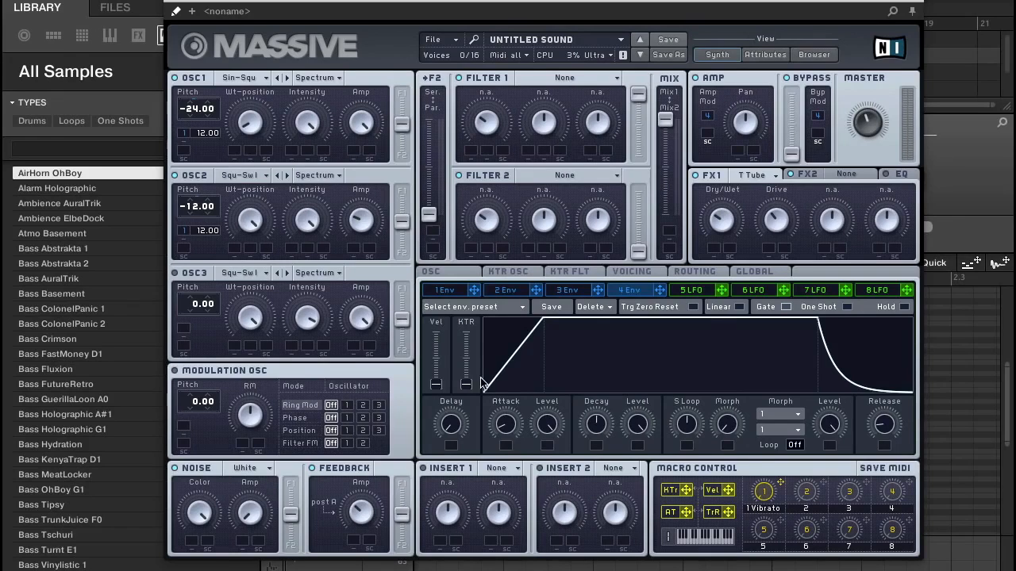
{"action": "left_click_drag", "start_coordinate": [506, 425], "coordinate": [509, 434]}
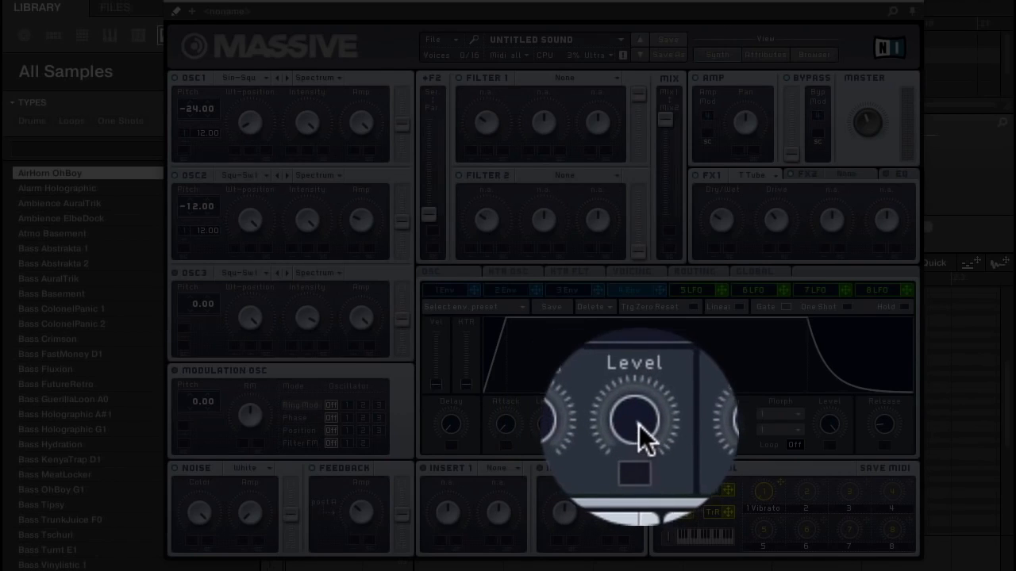
{"action": "left_click_drag", "start_coordinate": [639, 422], "coordinate": [639, 425]}
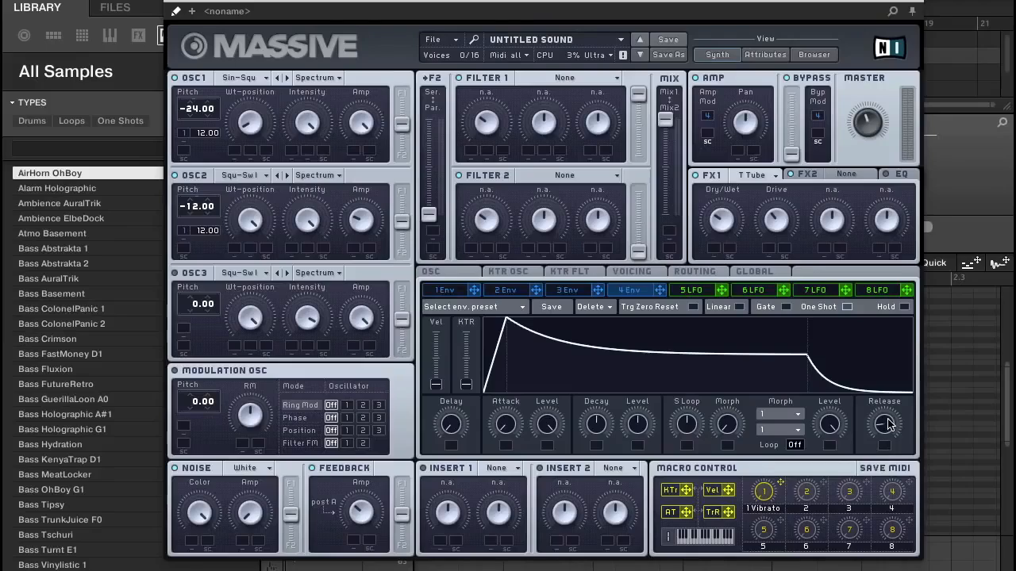
{"action": "left_click_drag", "start_coordinate": [887, 424], "coordinate": [877, 366]}
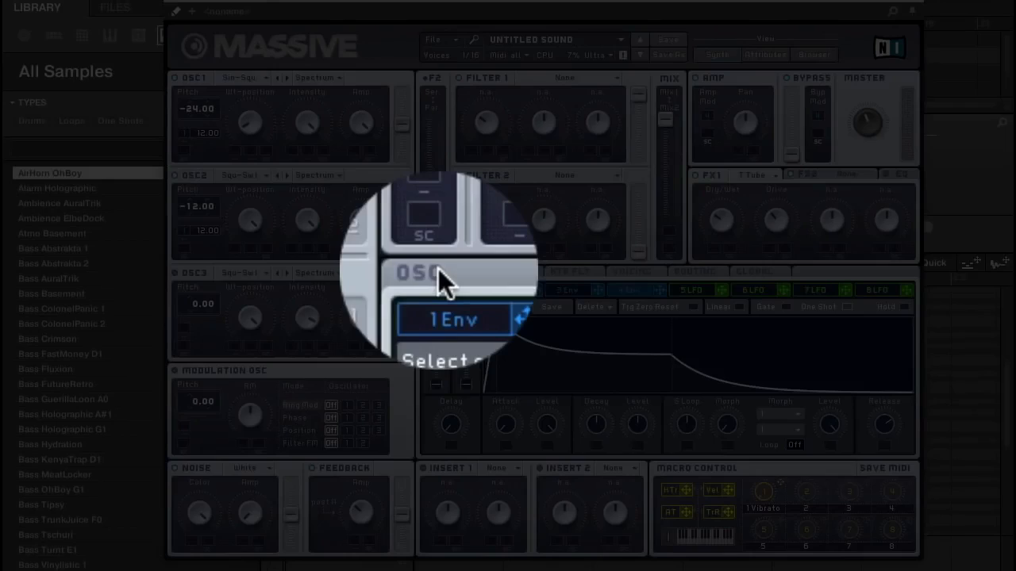
Set the voicing to Monophon and enable Restart via Gate for the oscillator phases.
{"action": "left_click", "coordinate": [431, 273]}
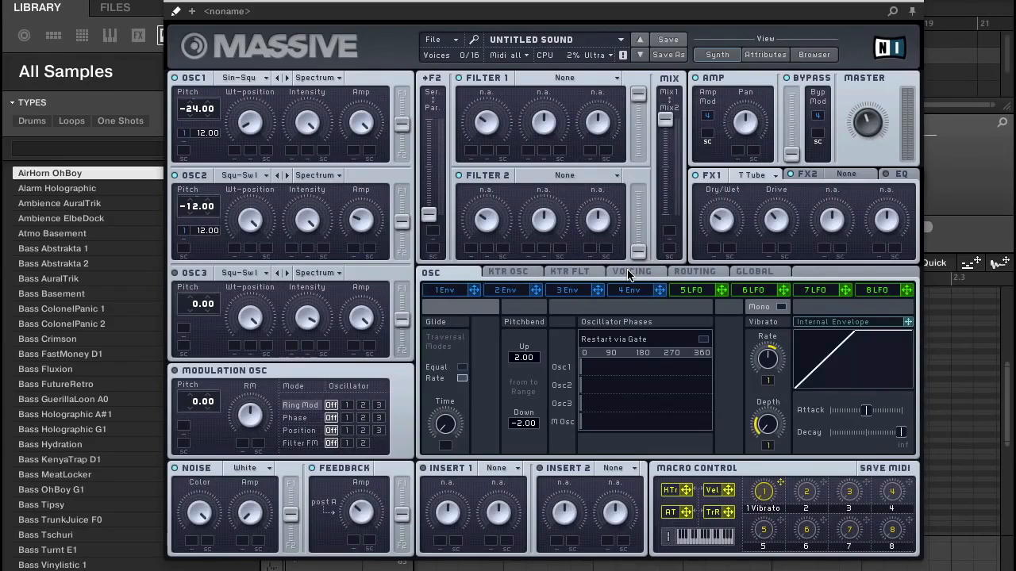
{"action": "left_click", "coordinate": [630, 274]}
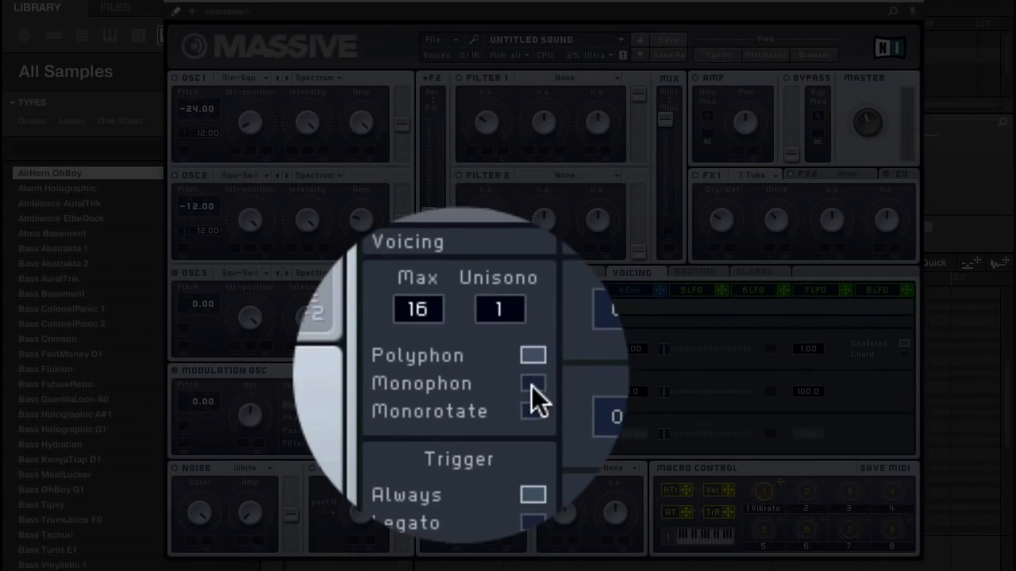
{"action": "left_click", "coordinate": [532, 386]}
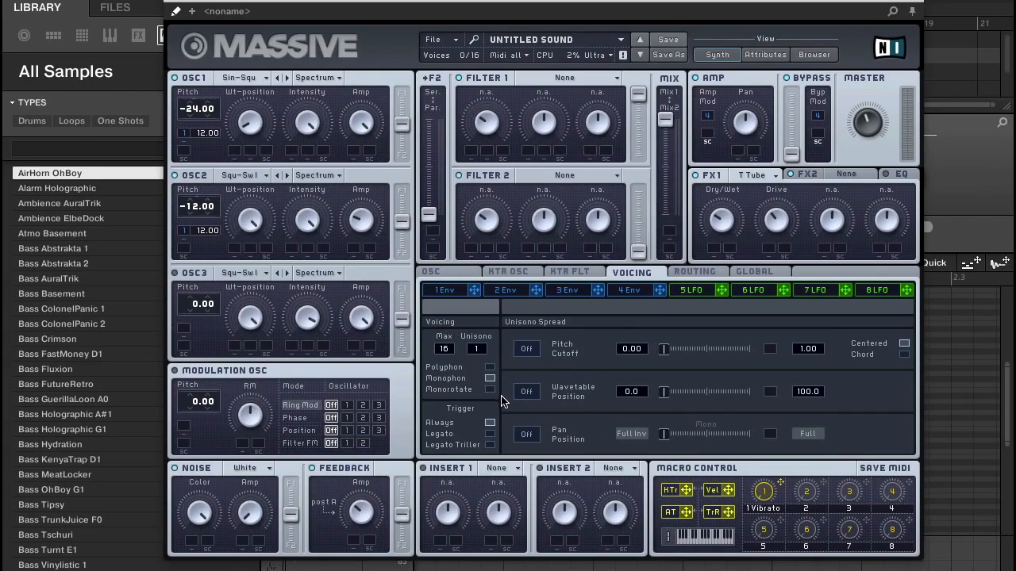
{"action": "left_click", "coordinate": [449, 272]}
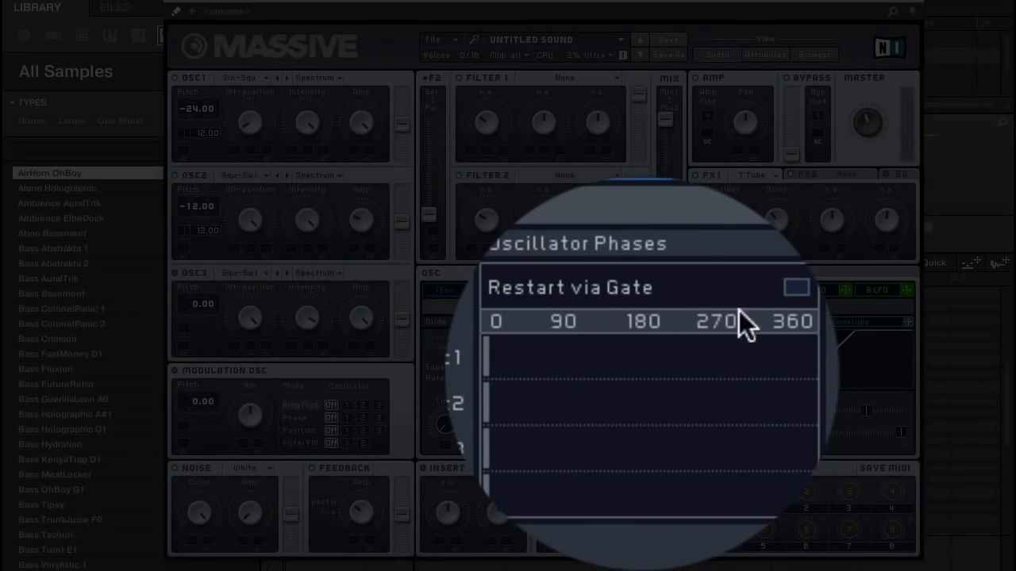
{"action": "left_click", "coordinate": [794, 289]}
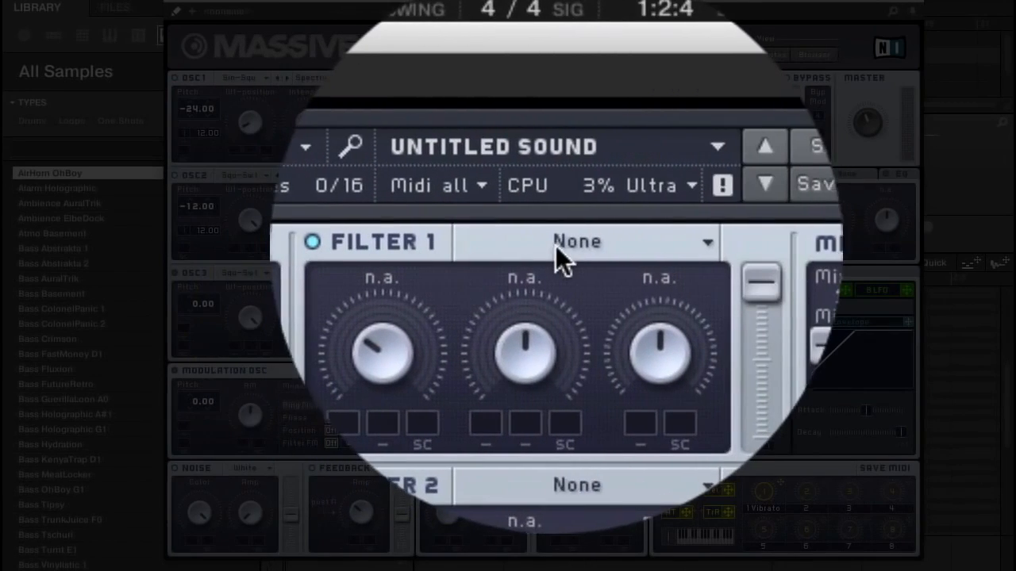
Set Filter 1 to Scream and adjust its cutoff and resonance, leaving the resonance near the middle.
{"action": "left_click", "coordinate": [557, 244]}
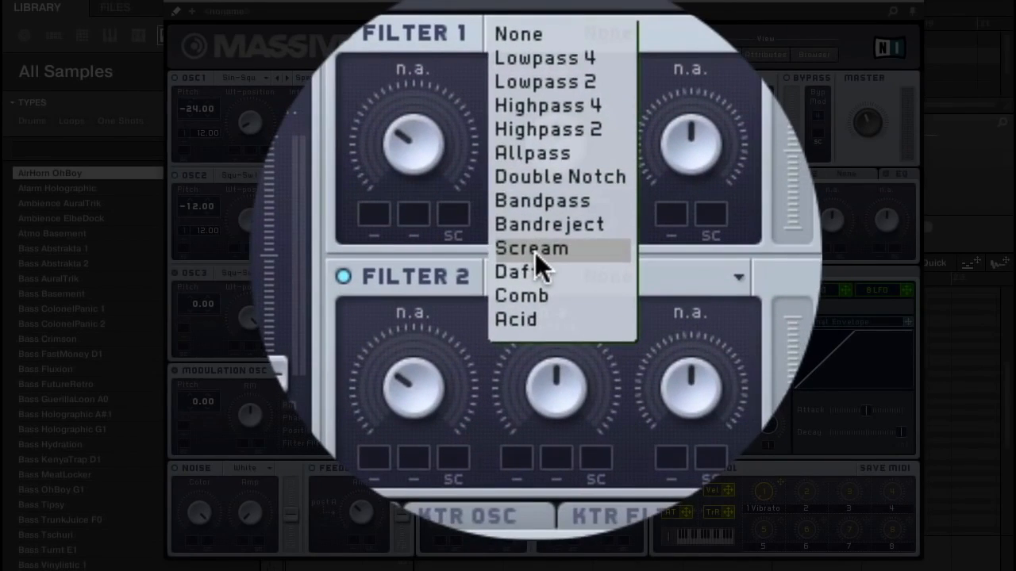
{"action": "left_click", "coordinate": [535, 254]}
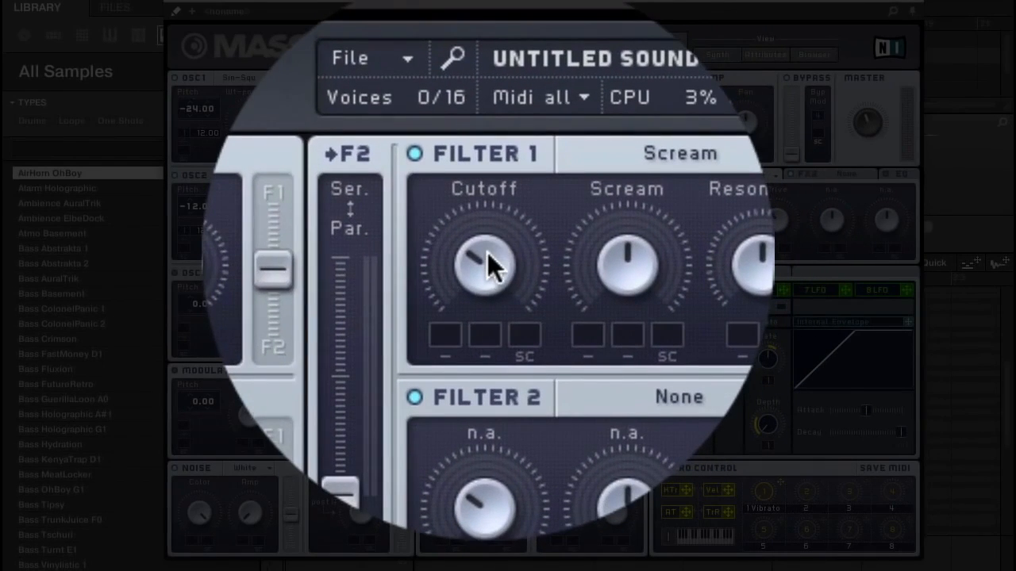
{"action": "left_click_drag", "start_coordinate": [487, 252], "coordinate": [504, 252]}
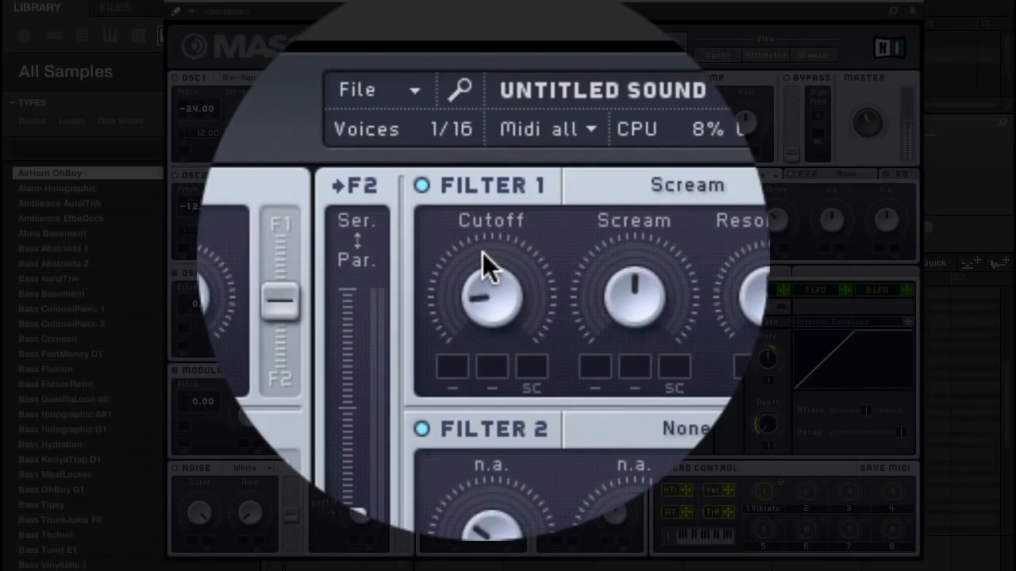
{"action": "left_click_drag", "start_coordinate": [481, 253], "coordinate": [483, 222]}
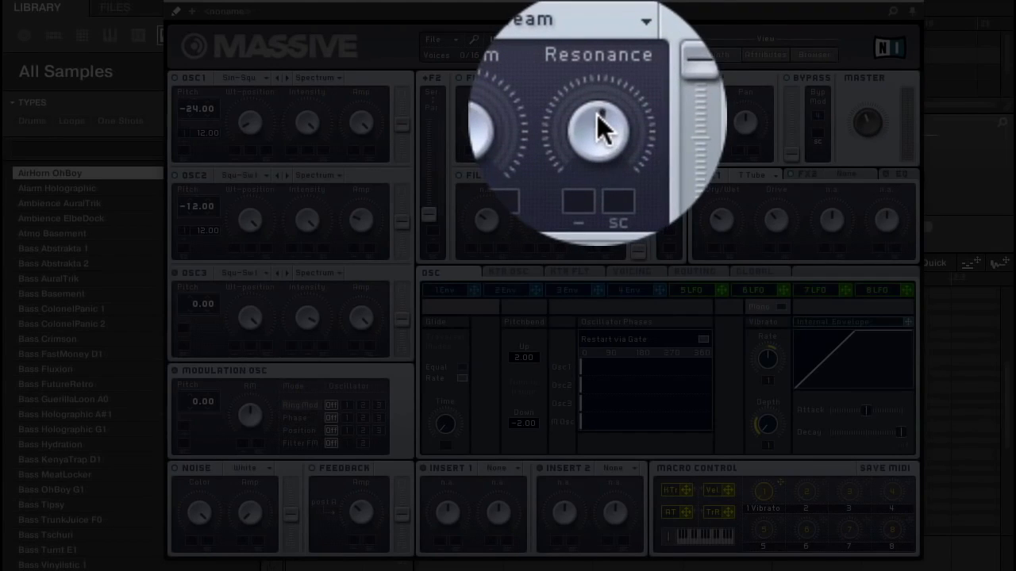
{"action": "left_click_drag", "start_coordinate": [597, 114], "coordinate": [598, 95]}
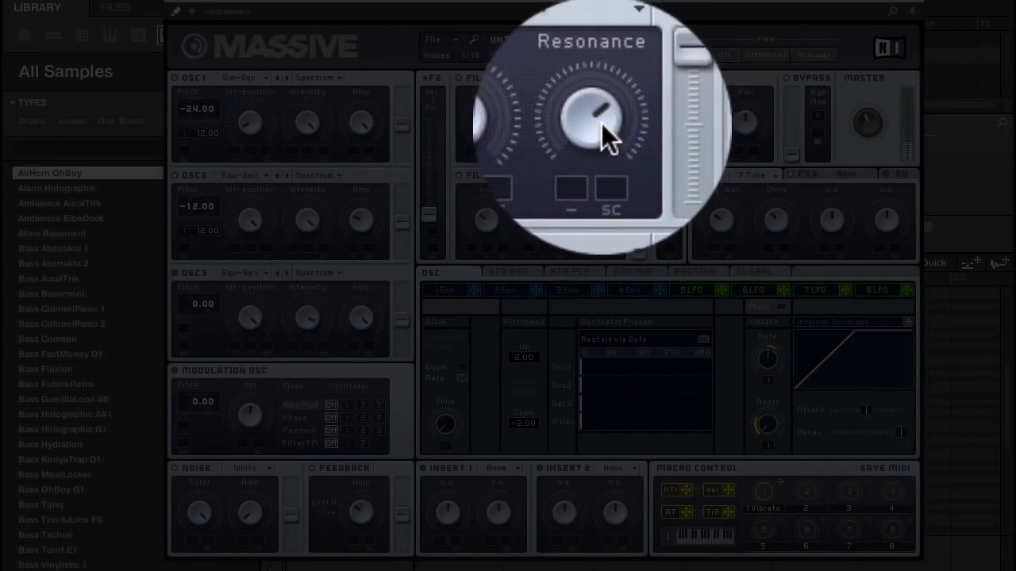
{"action": "left_click_drag", "start_coordinate": [598, 115], "coordinate": [599, 135]}
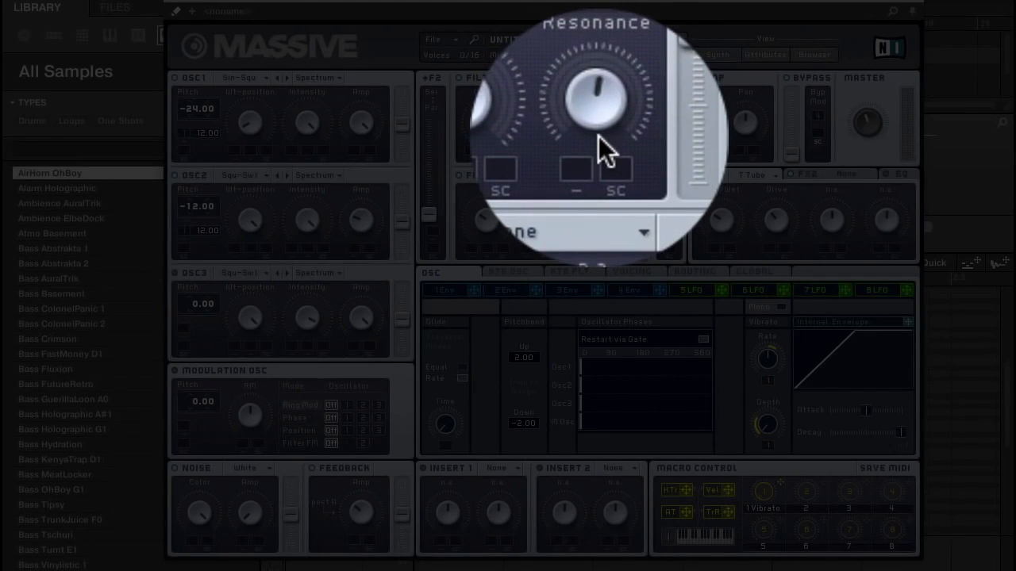